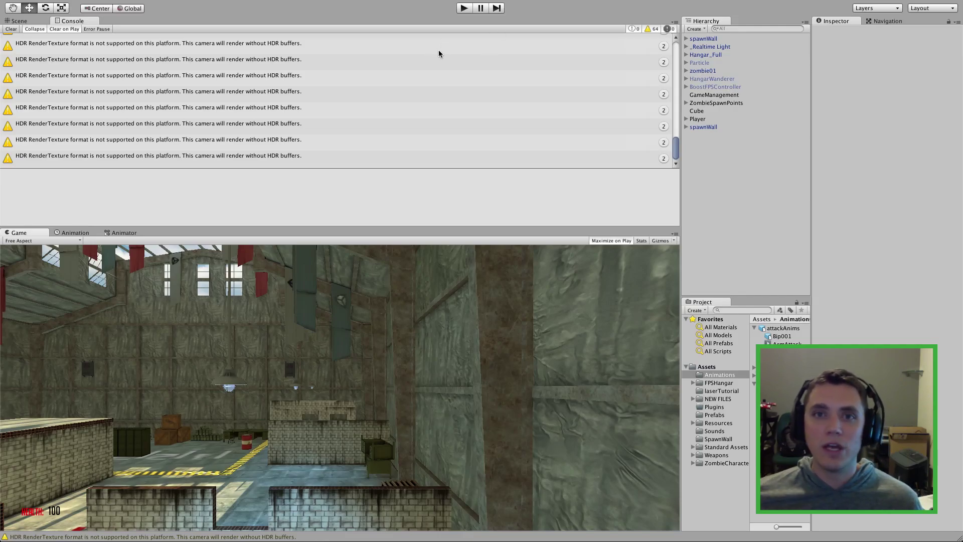
Start play mode, walk toward the first zombie and shoot it several times.
click(464, 8)
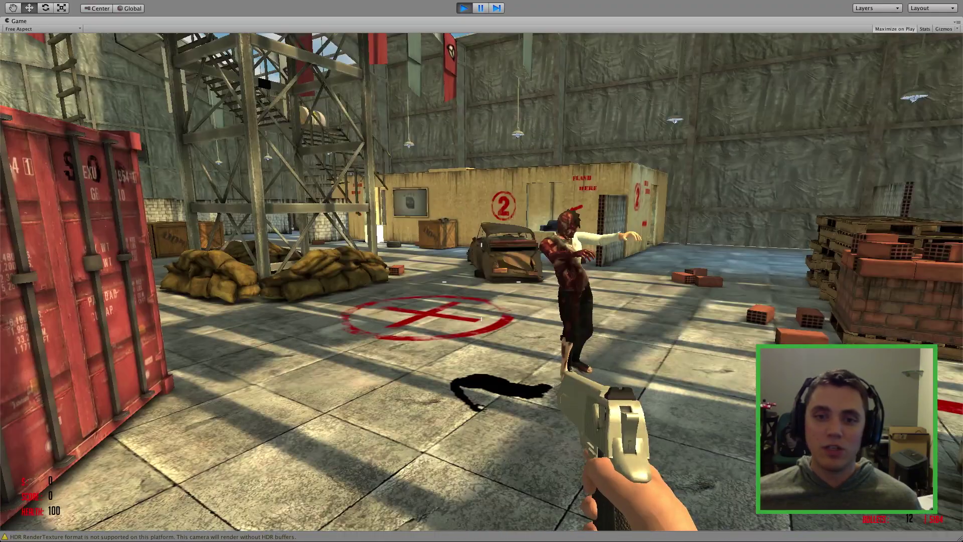
key(w)
click(482, 281)
click(482, 281)
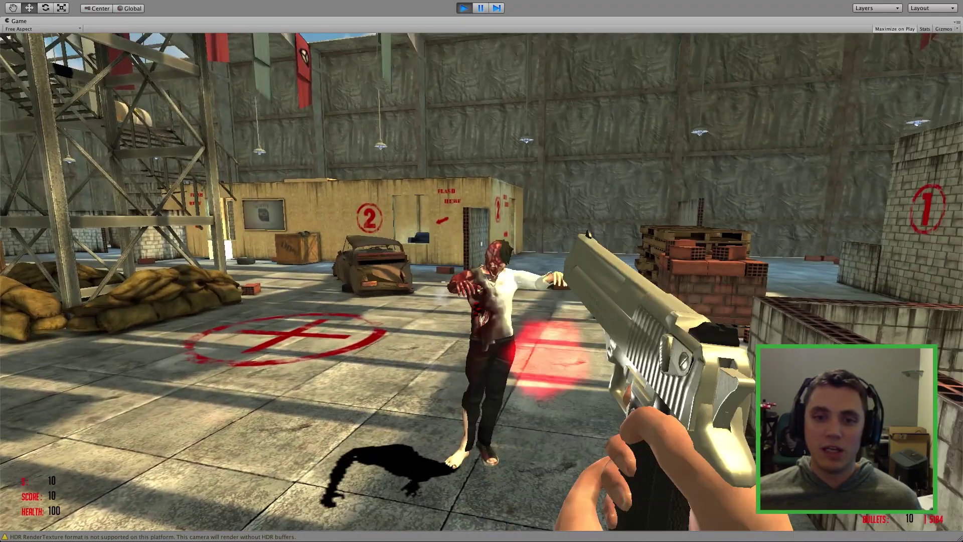
click(482, 281)
click(482, 281)
Move around the hangar, back away from climbing zombies, shoot one and reload.
mouse_move(482, 271)
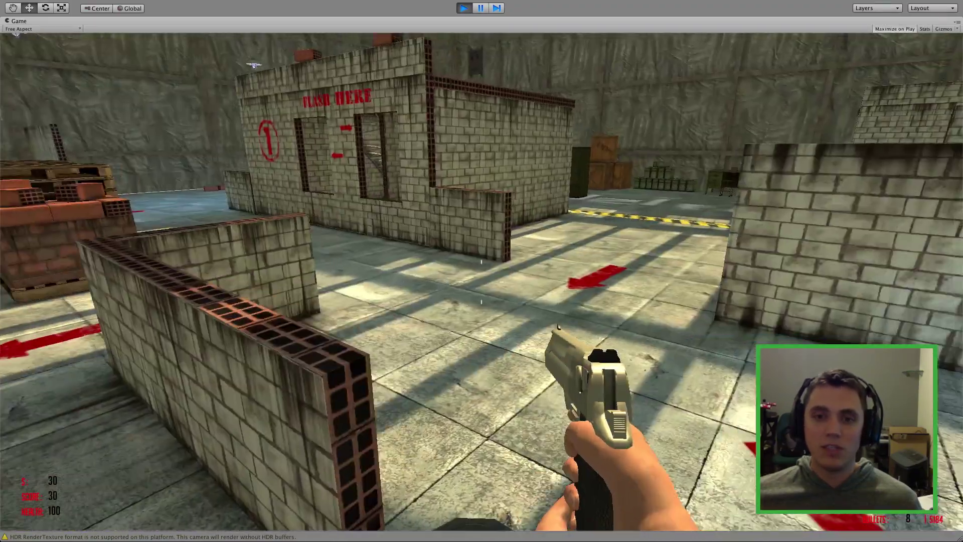
key(w)
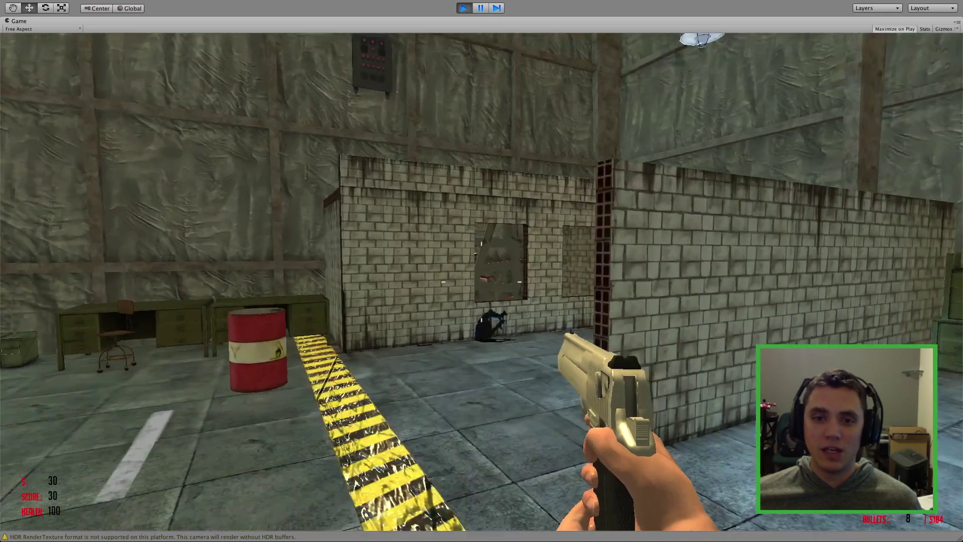
key(s)
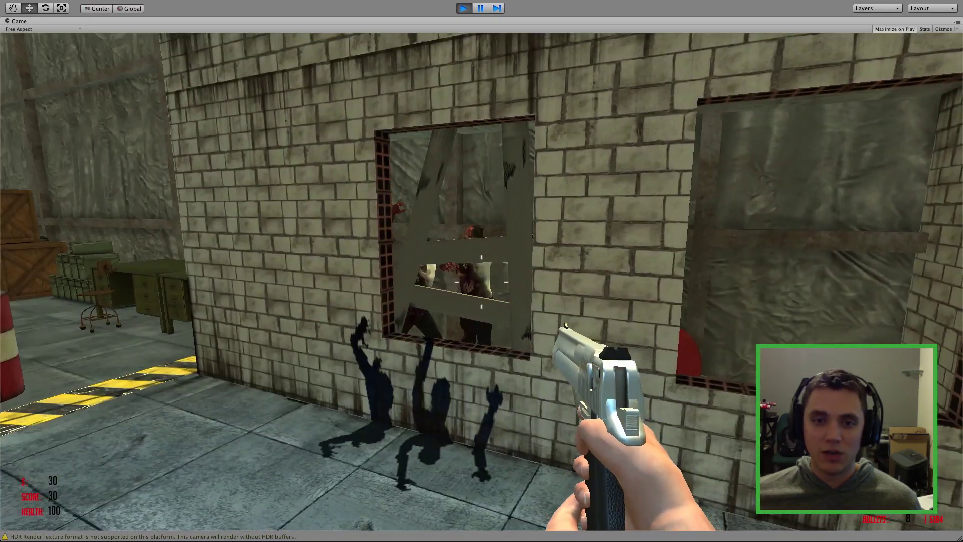
key(w)
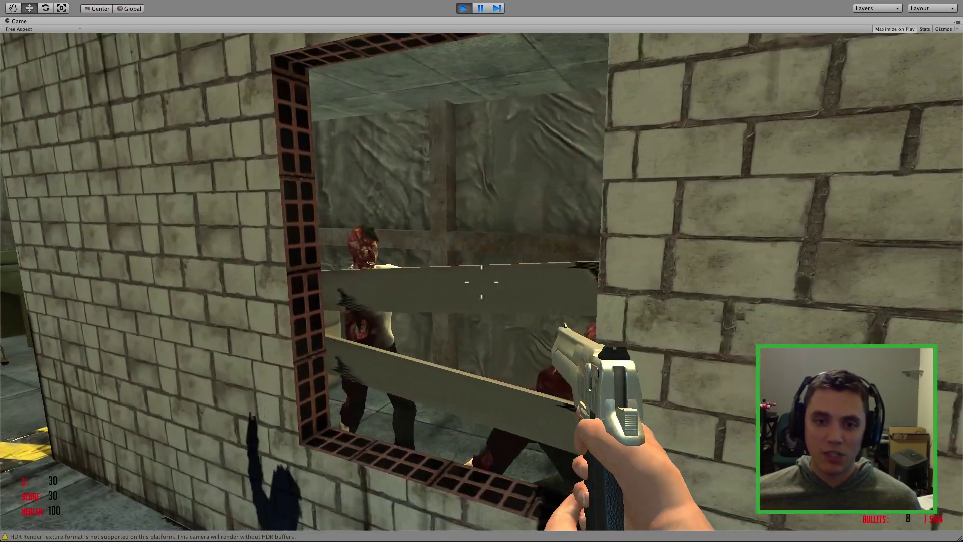
key(s)
key(XF86AudioRaiseVolume)
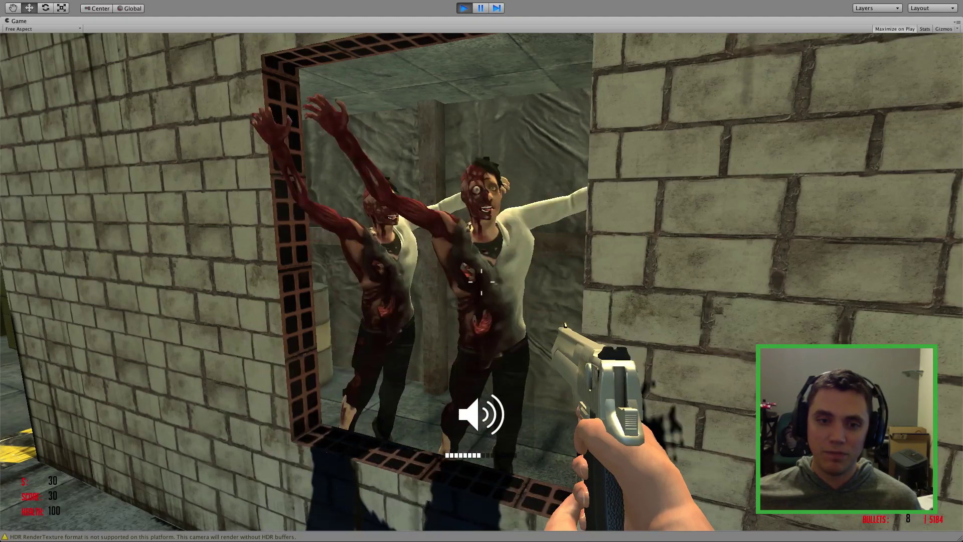
key(s)
key(d)
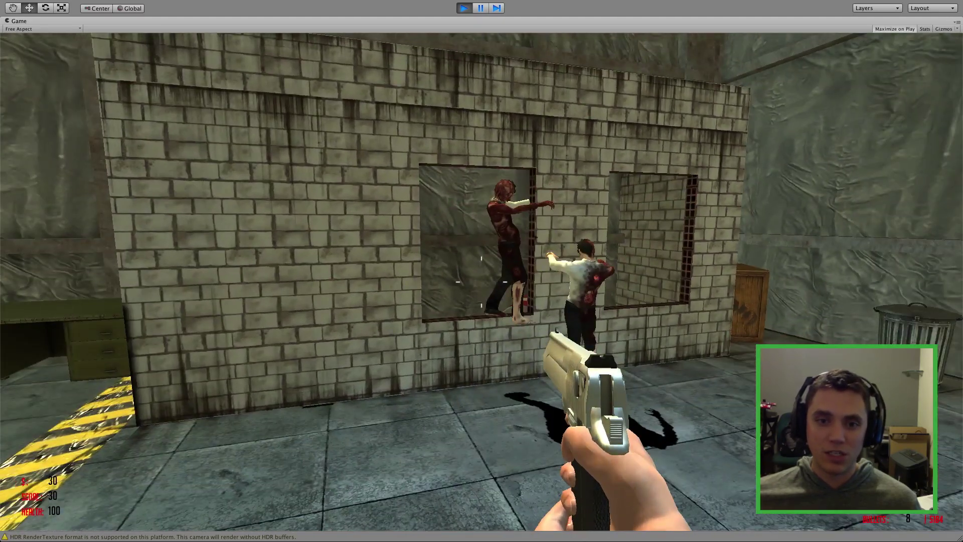
key(s)
key(a)
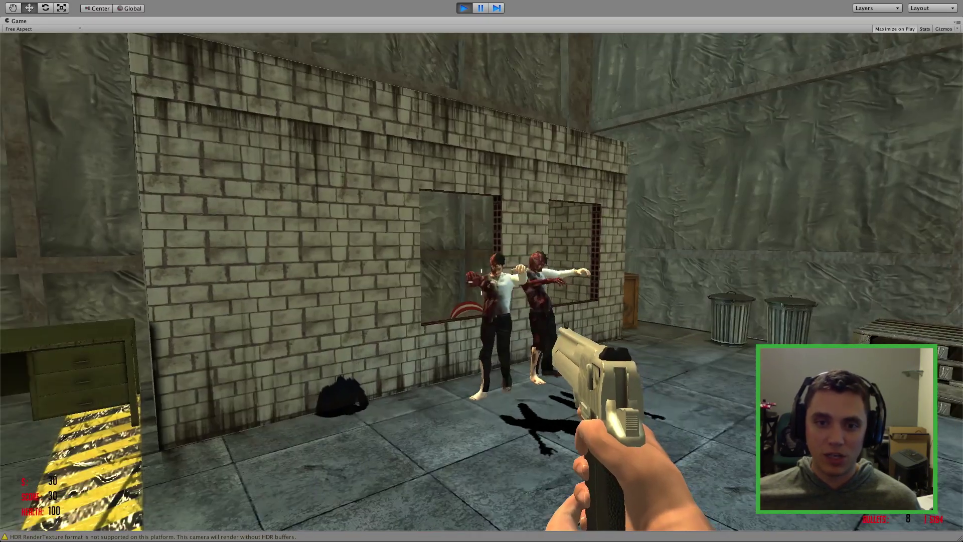
key(s)
click(482, 282)
key(r)
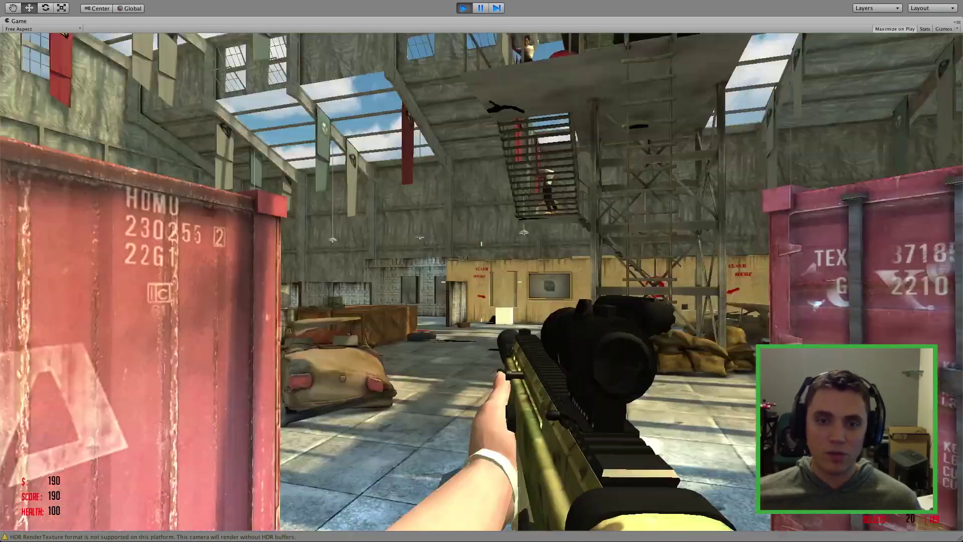
key(w)
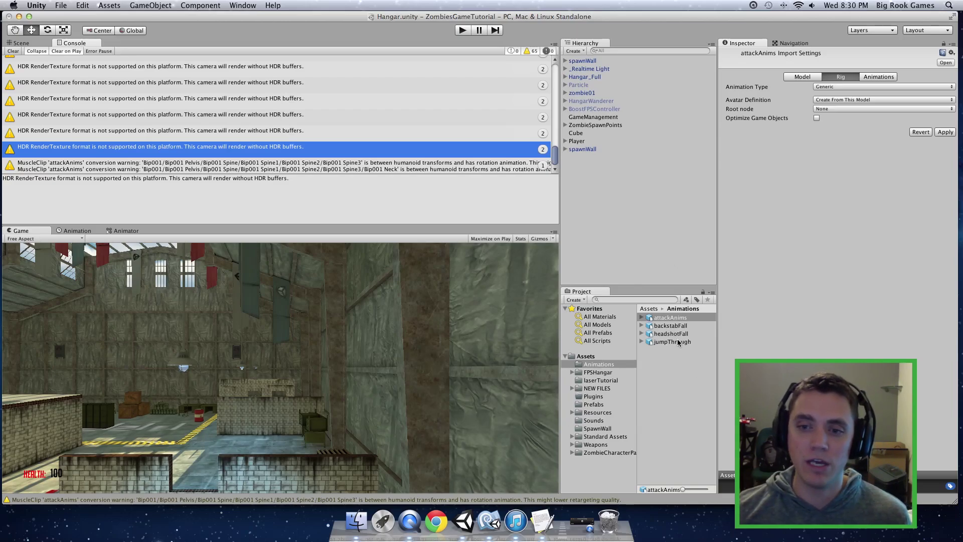
Drop the unapplied Generic rig change by deselecting attackAnims, then reselect it showing Humanoid.
click(664, 389)
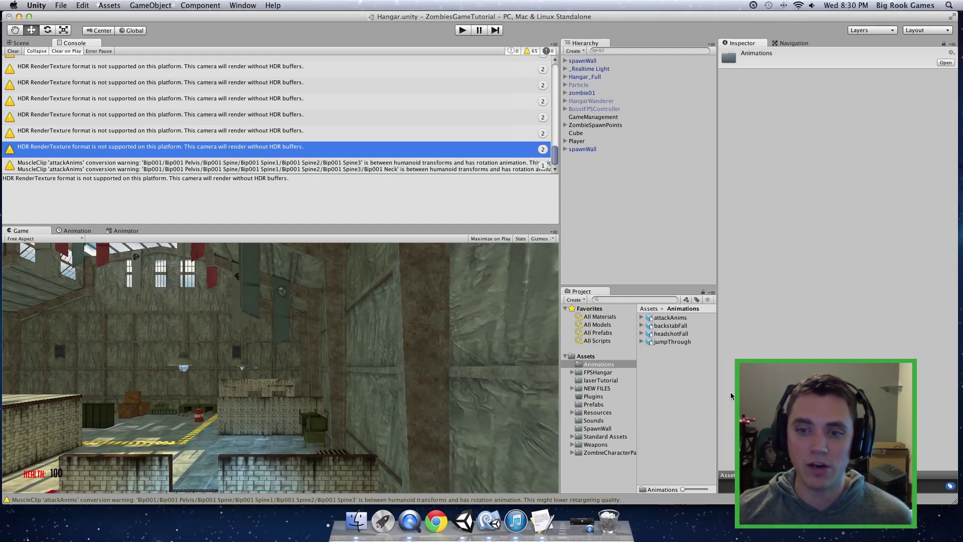
right_click(661, 351)
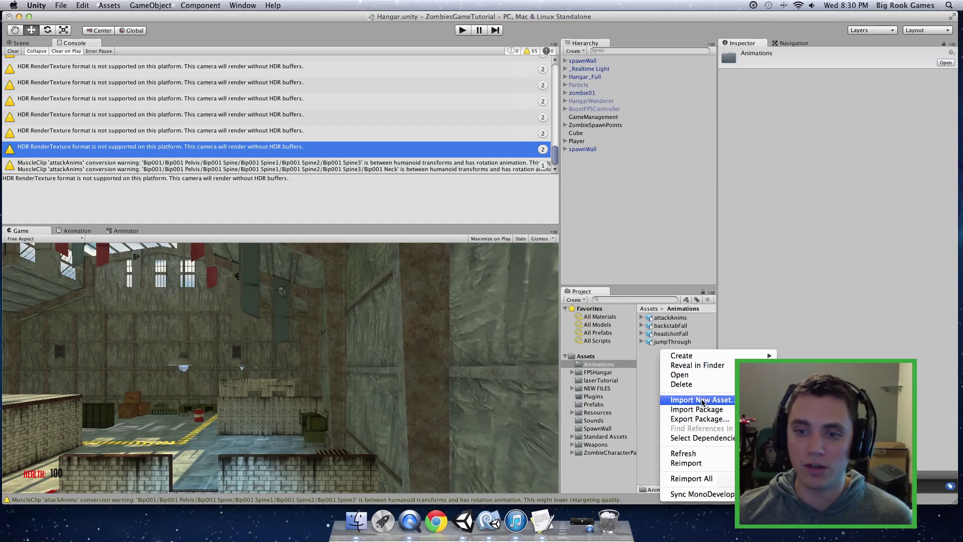
click(726, 399)
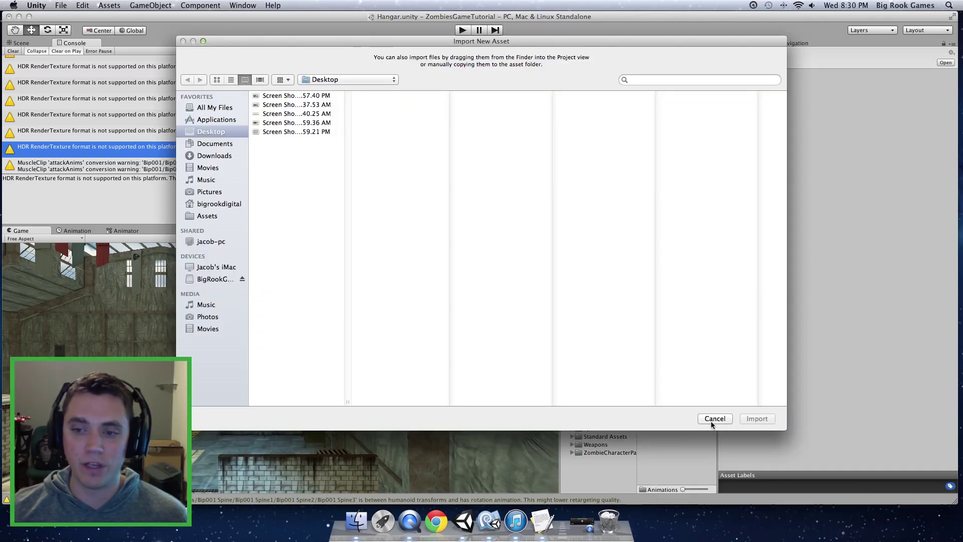
click(716, 420)
click(668, 325)
click(661, 318)
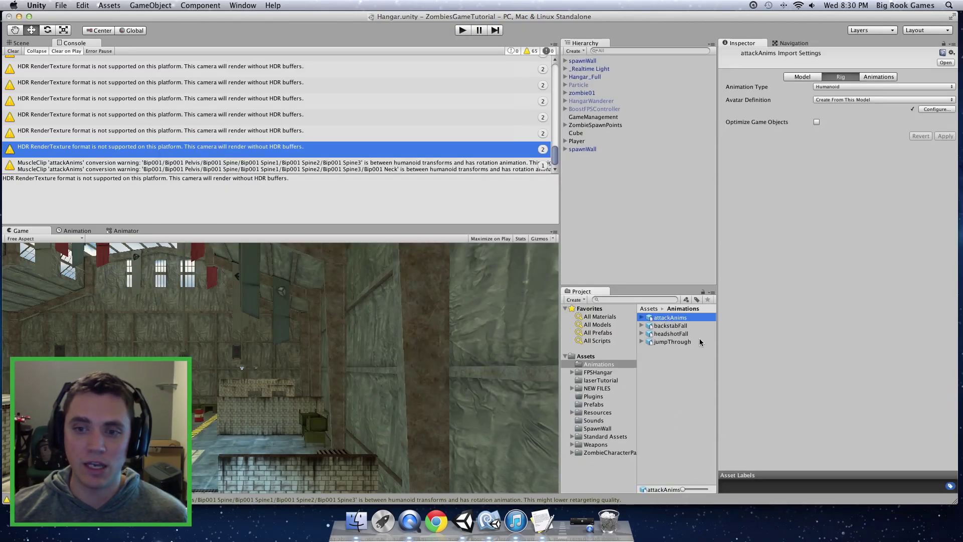
Keep attackAnims' Animation Type on Humanoid and show its ArmAttacks clip settings (frames 1035–1068).
click(667, 341)
click(668, 320)
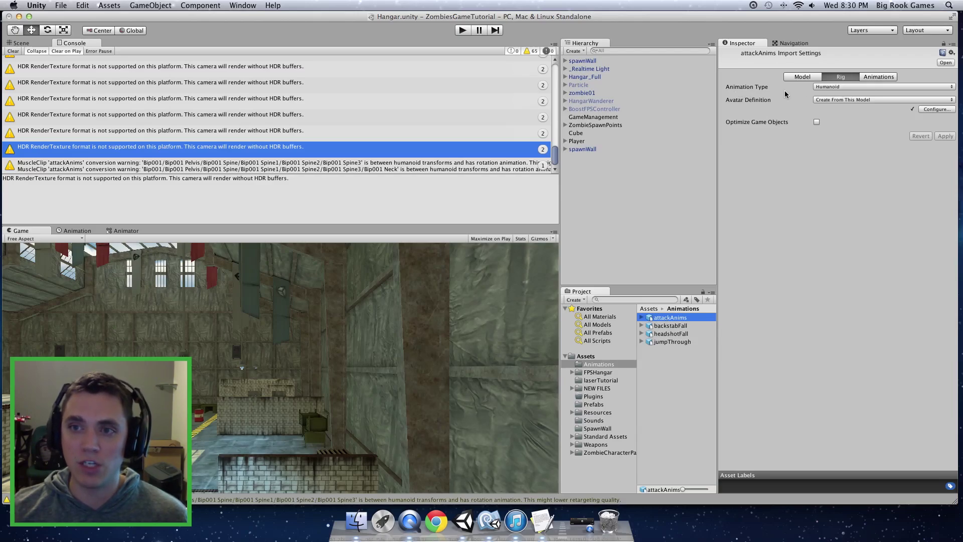
click(845, 86)
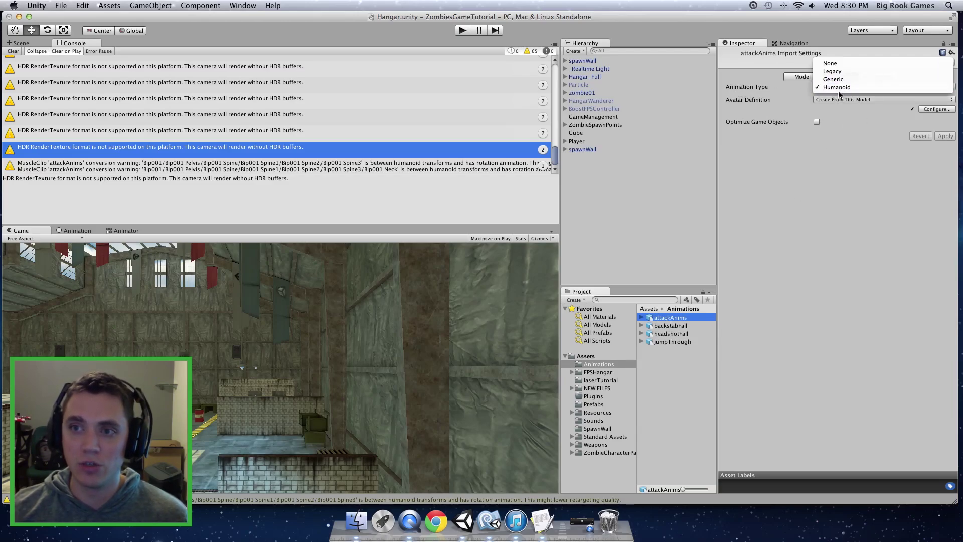
click(839, 88)
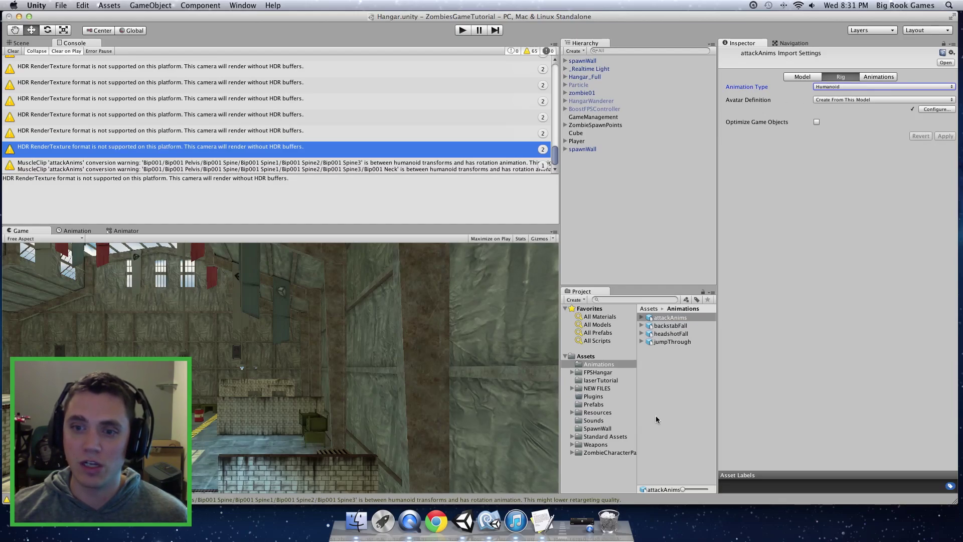
click(670, 342)
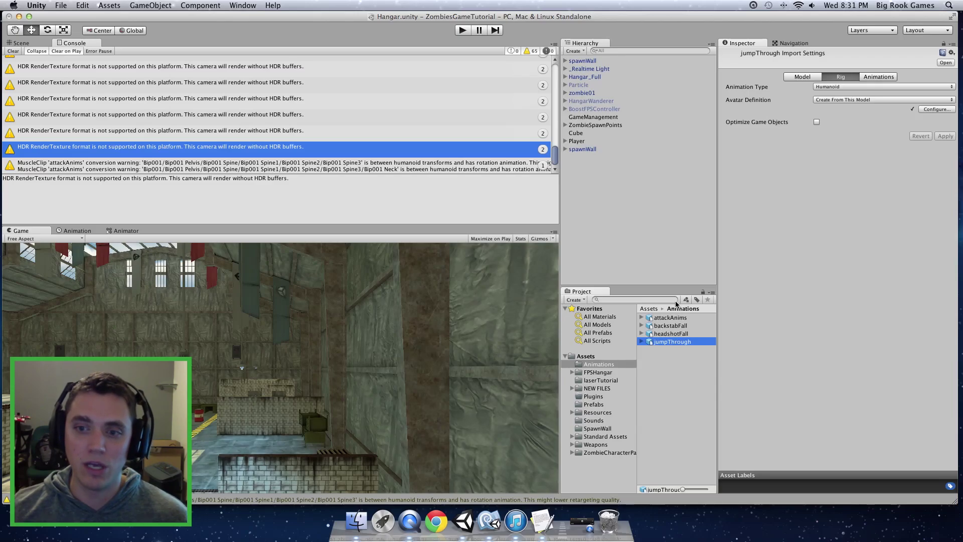
click(671, 317)
click(883, 78)
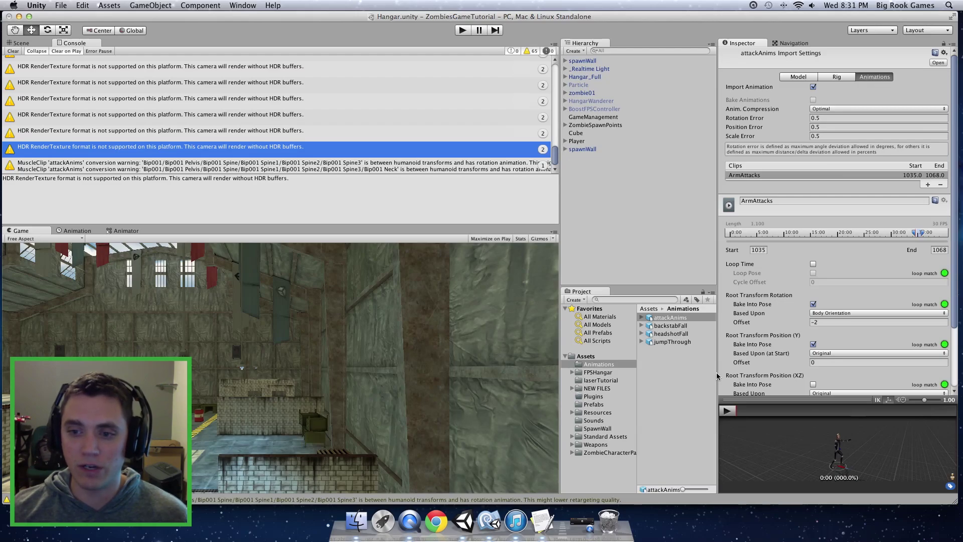
Preview the full 0–1193 frame ArmAttacks clip on the character, then select its row.
click(728, 342)
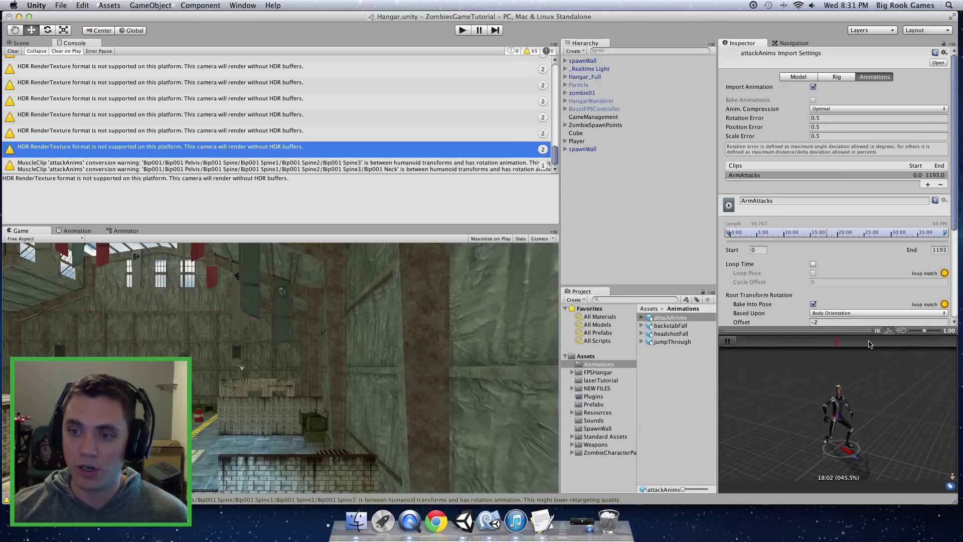
click(926, 346)
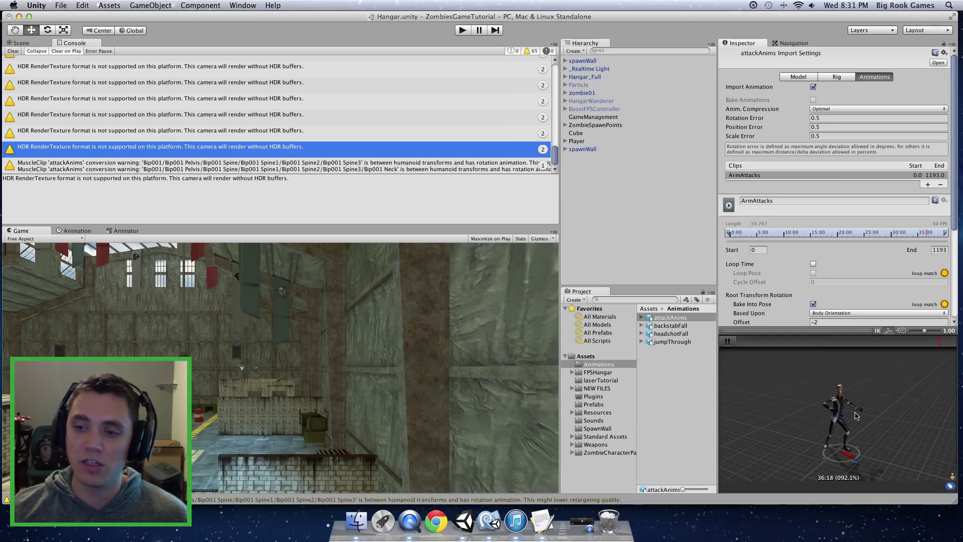
click(728, 342)
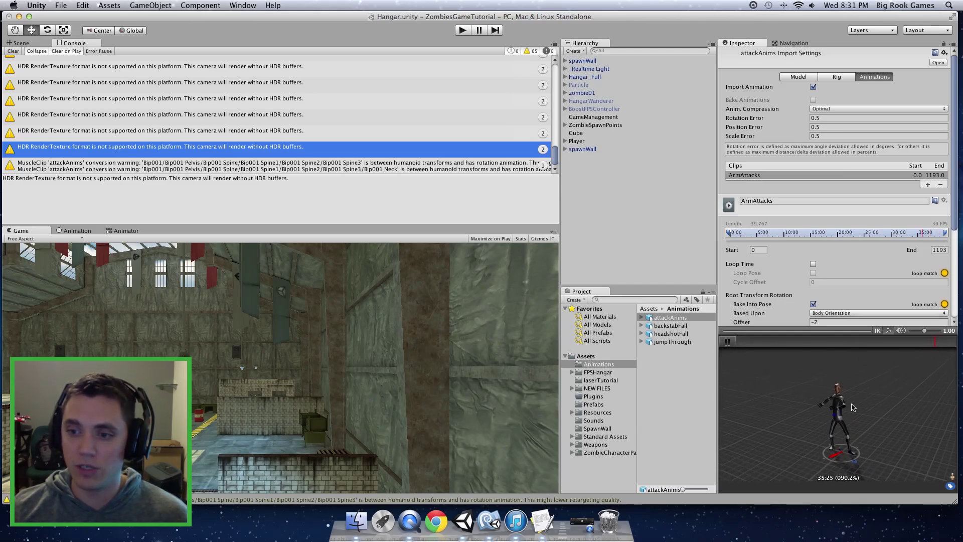
click(729, 342)
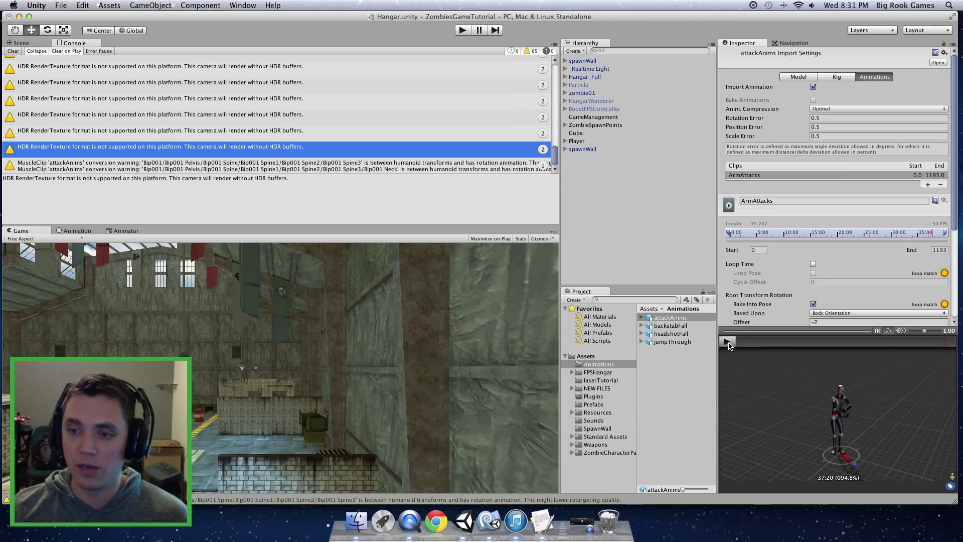
click(747, 175)
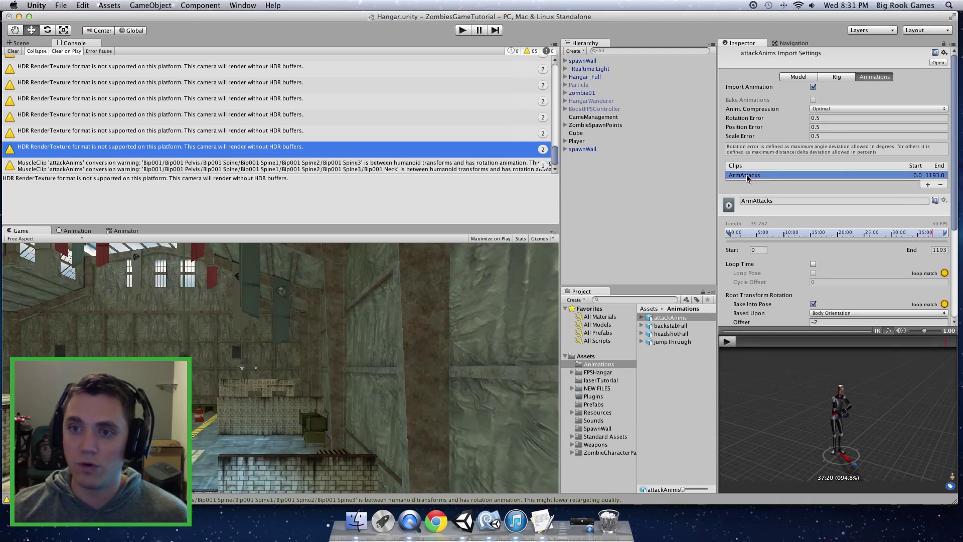
Rename the clip from ArmAttacks to ArmAttack.
click(790, 202)
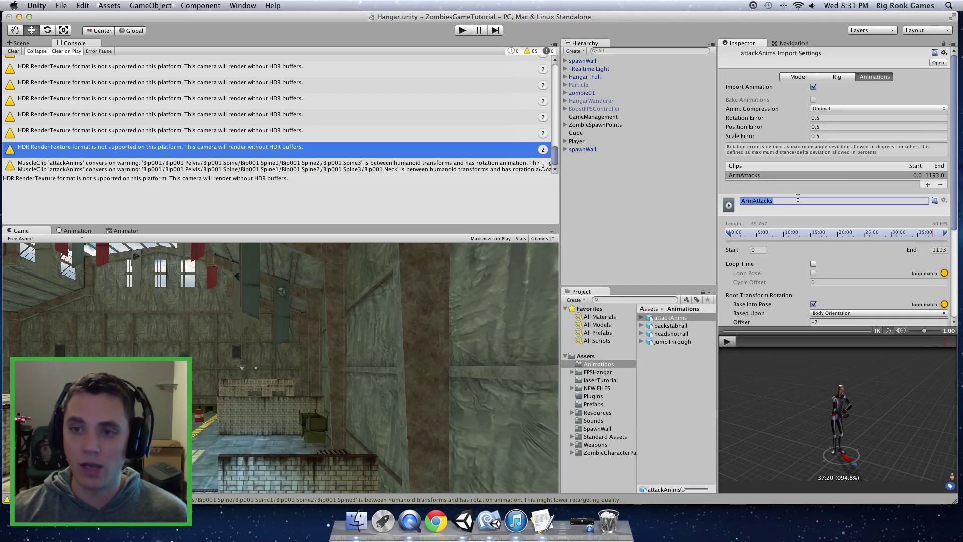
key(Right)
key(BackSpace)
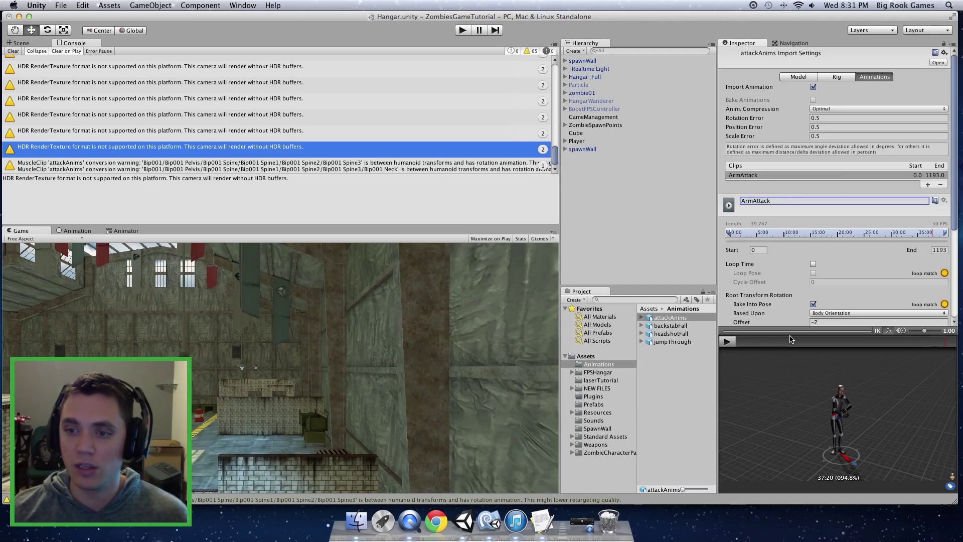
Trim ArmAttack to start at frame 1033 and end at frame 1068.
drag(800, 332, 800, 385)
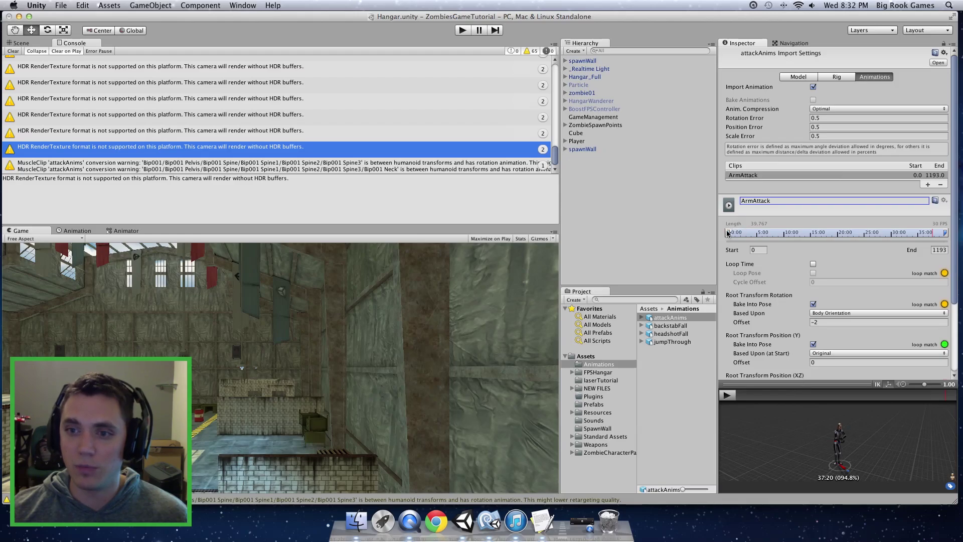
mouse_move(732, 234)
mouse_down()
mouse_move(926, 232)
mouse_move(914, 231)
mouse_up()
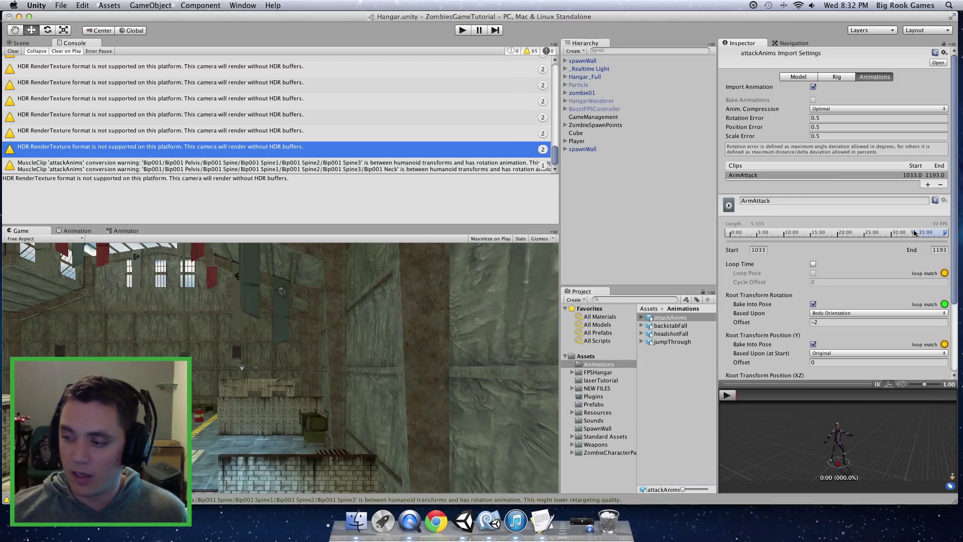
drag(945, 232, 921, 232)
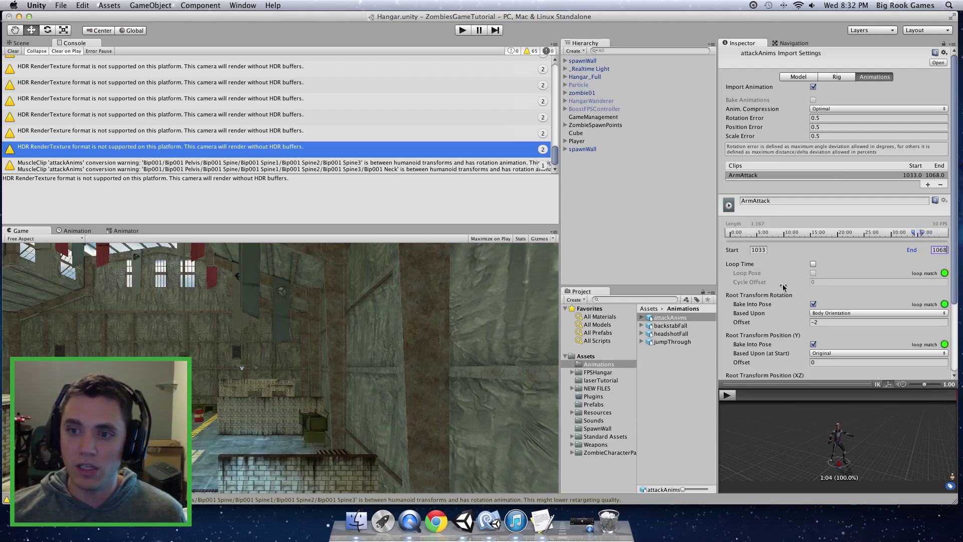
Enable Loop Time and Loop Pose on ArmAttack and check the loop in the preview.
click(813, 266)
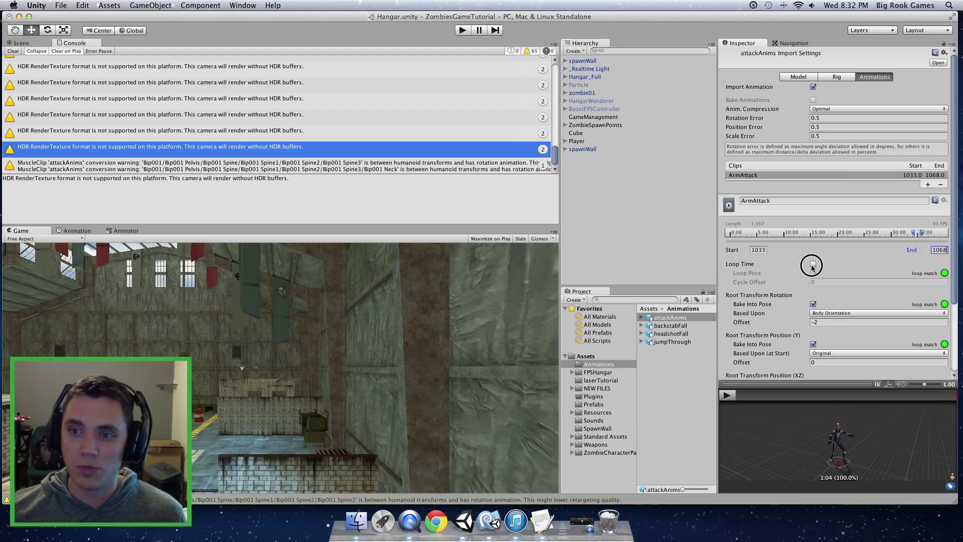
click(813, 273)
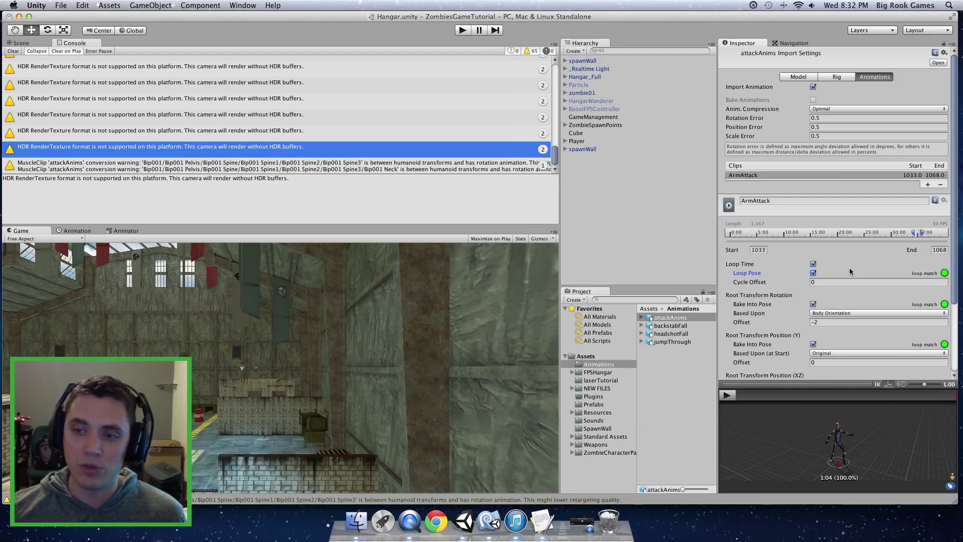
click(731, 396)
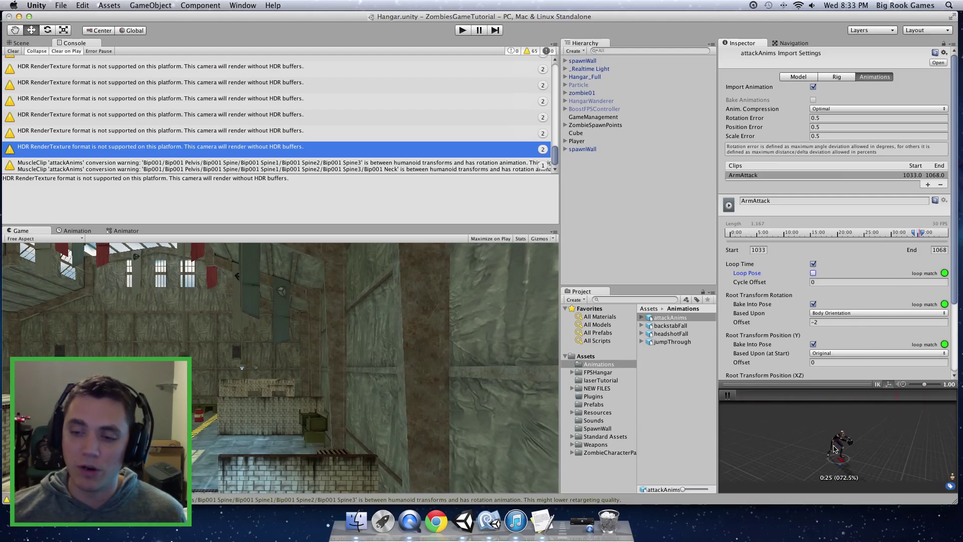
click(813, 273)
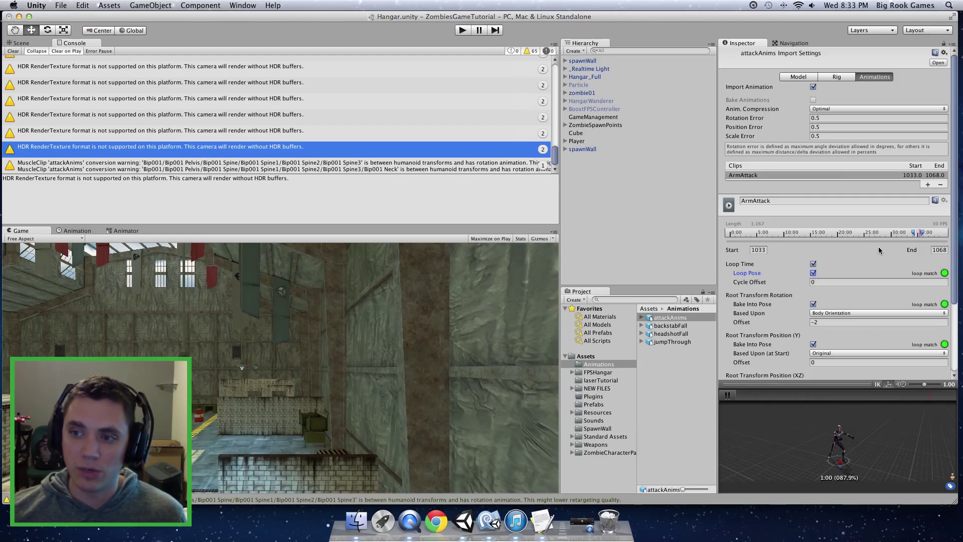
scroll(788, 270, down, 5)
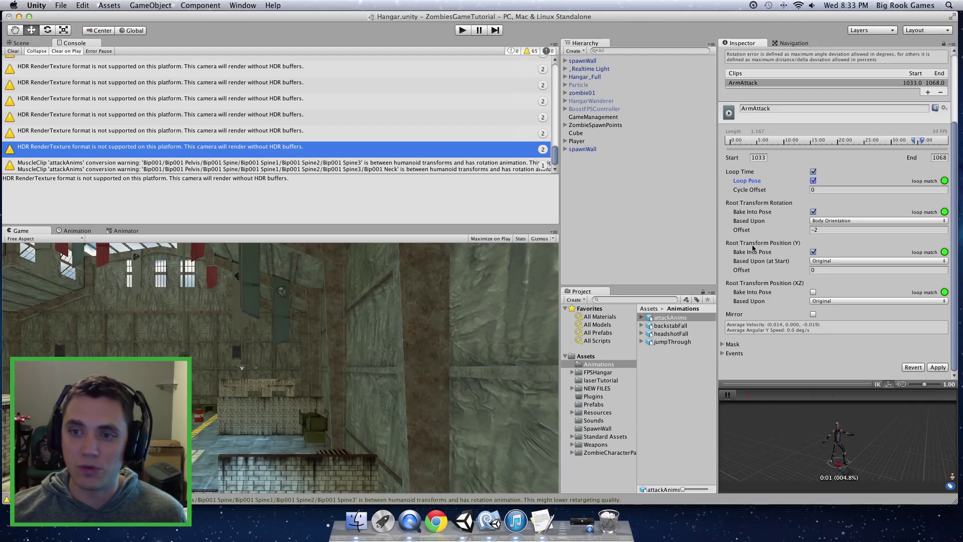
click(942, 367)
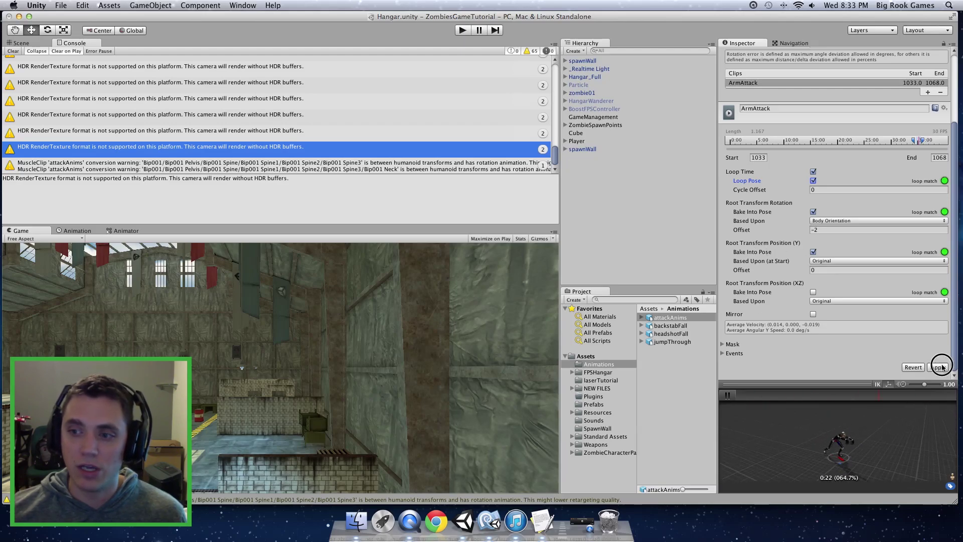
scroll(867, 280, up, 4)
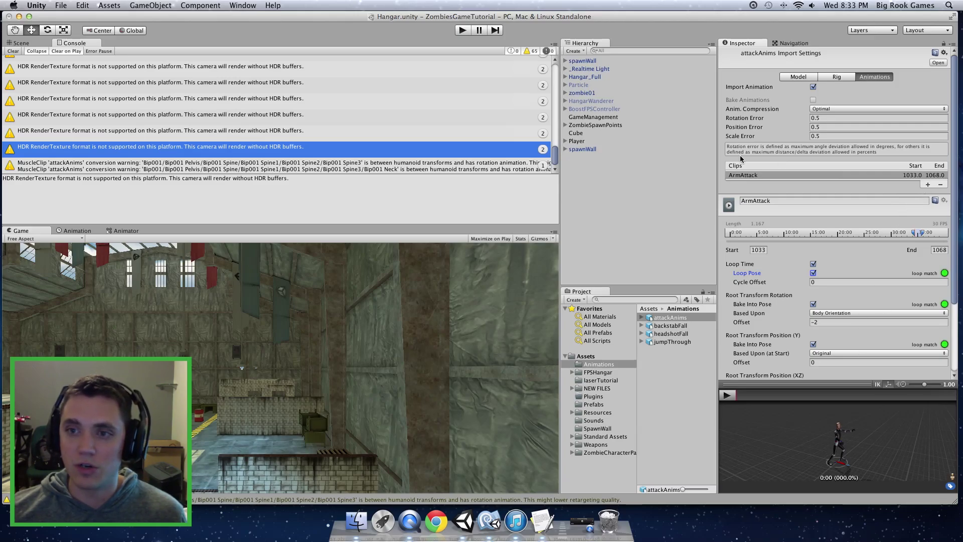
Add a second clip named ArmAttack, trim it to frames 1067–1106, and preview it.
click(929, 186)
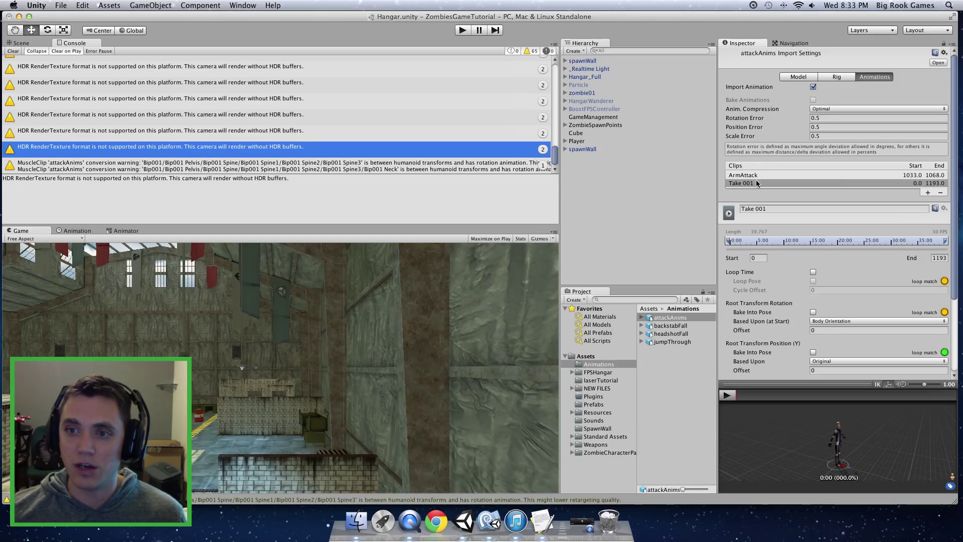
click(789, 210)
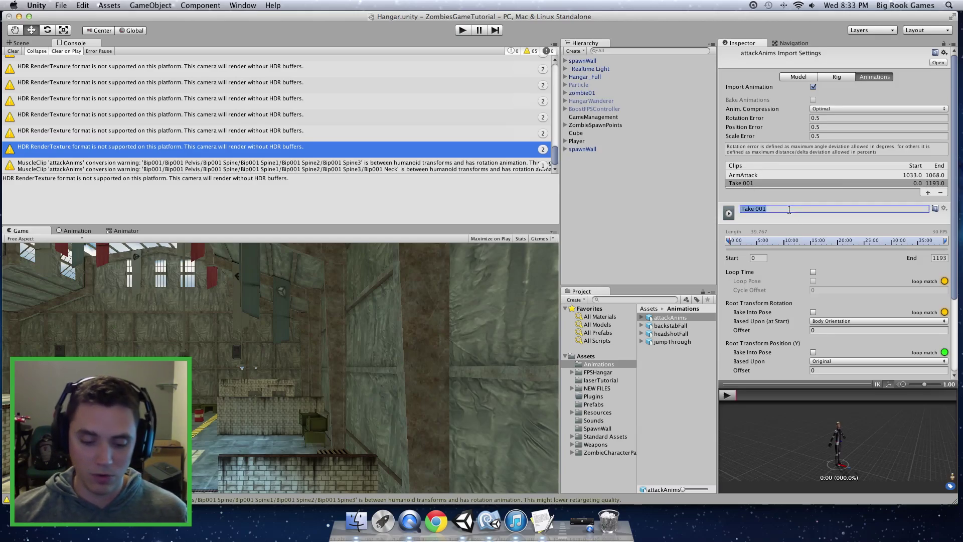
text(ArmAttack2)
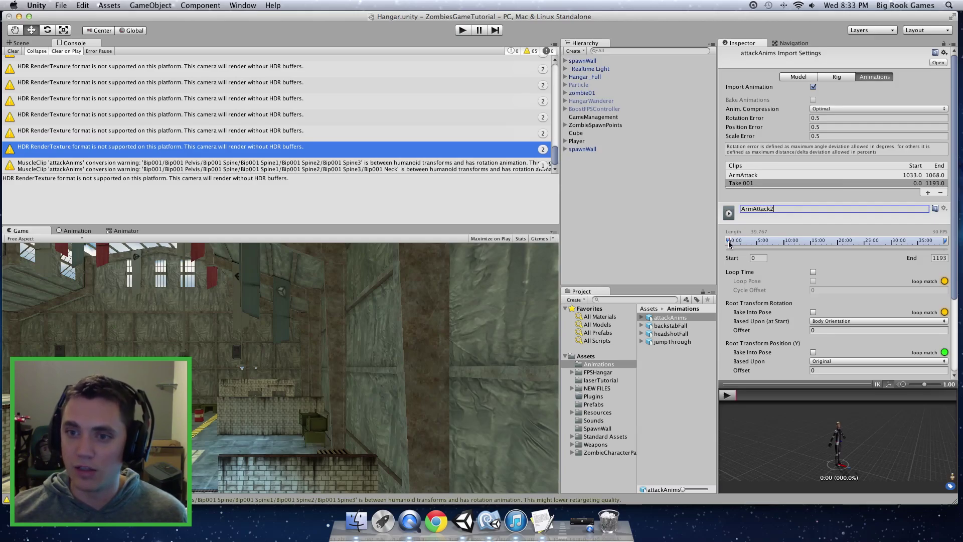
mouse_move(728, 241)
mouse_down()
mouse_move(924, 244)
mouse_move(915, 244)
mouse_up()
drag(914, 245, 922, 257)
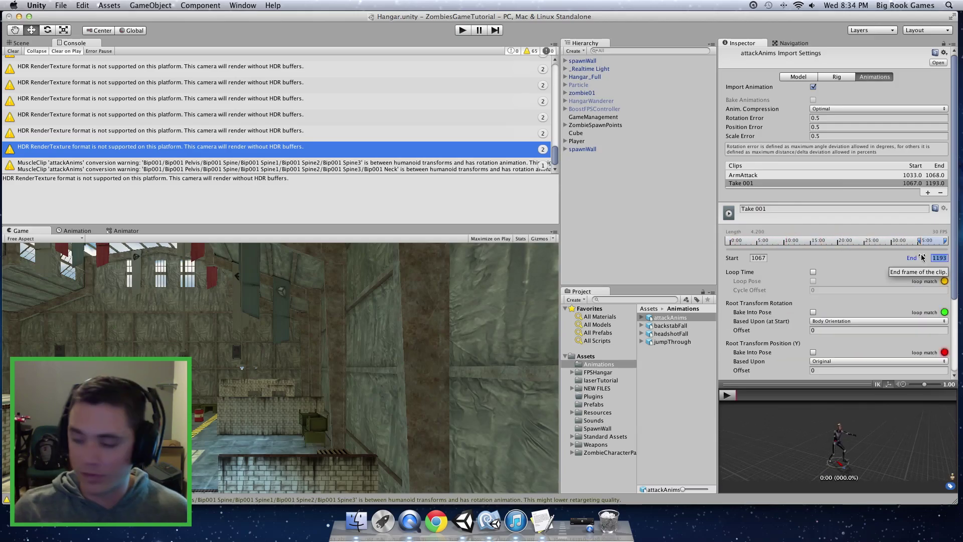
text(1)
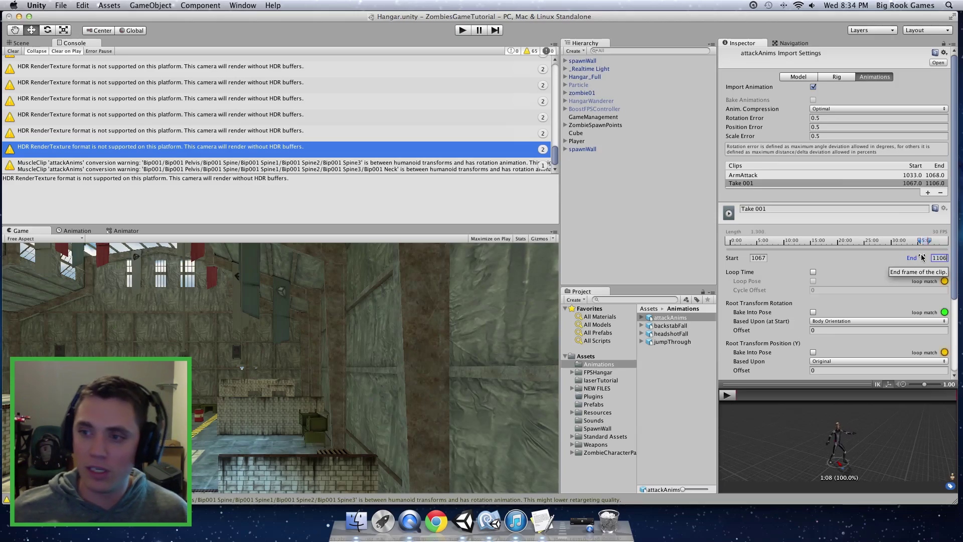
click(729, 396)
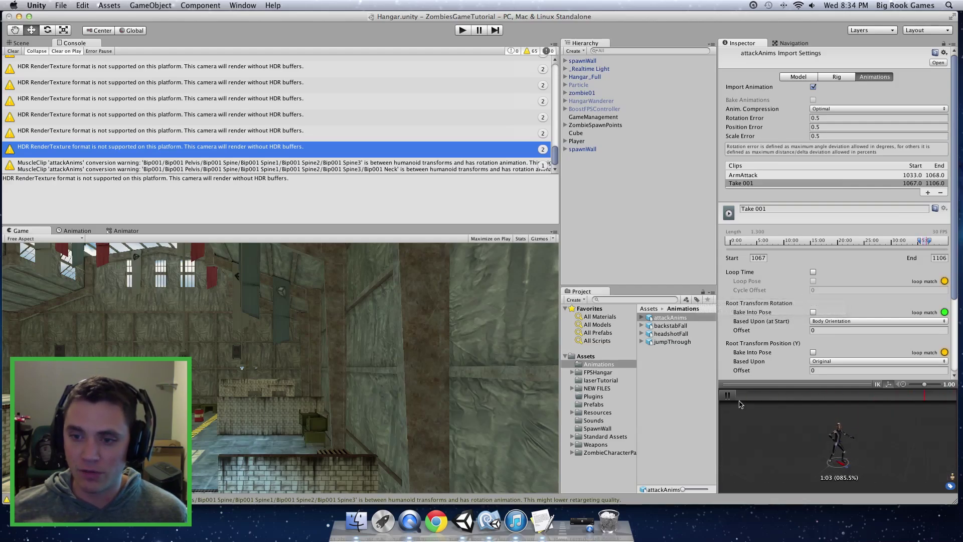
Turn on Loop Time, Loop Pose and root-rotation Bake Into Pose for the second clip.
click(813, 272)
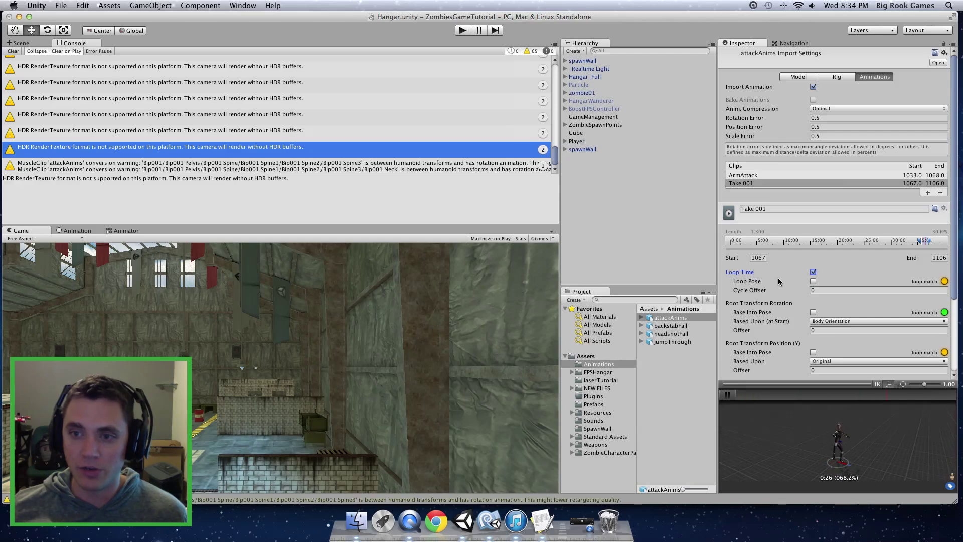
click(814, 282)
click(813, 312)
scroll(802, 316, down, 2)
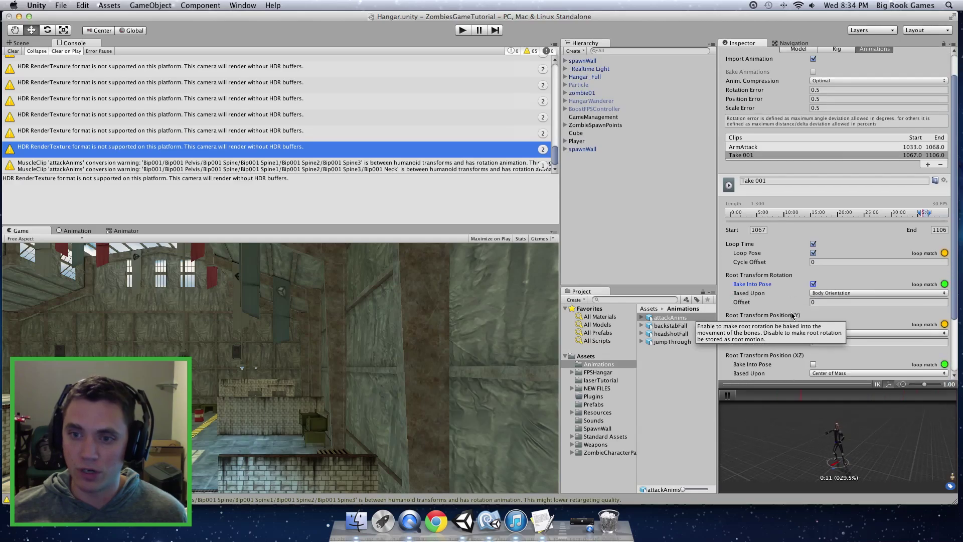
scroll(798, 313, down, 2)
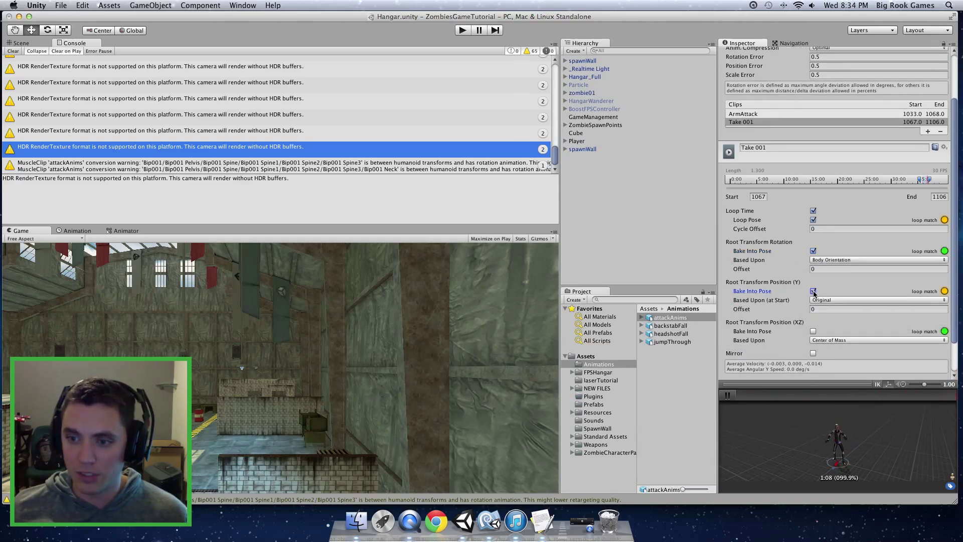
scroll(817, 352, down, 3)
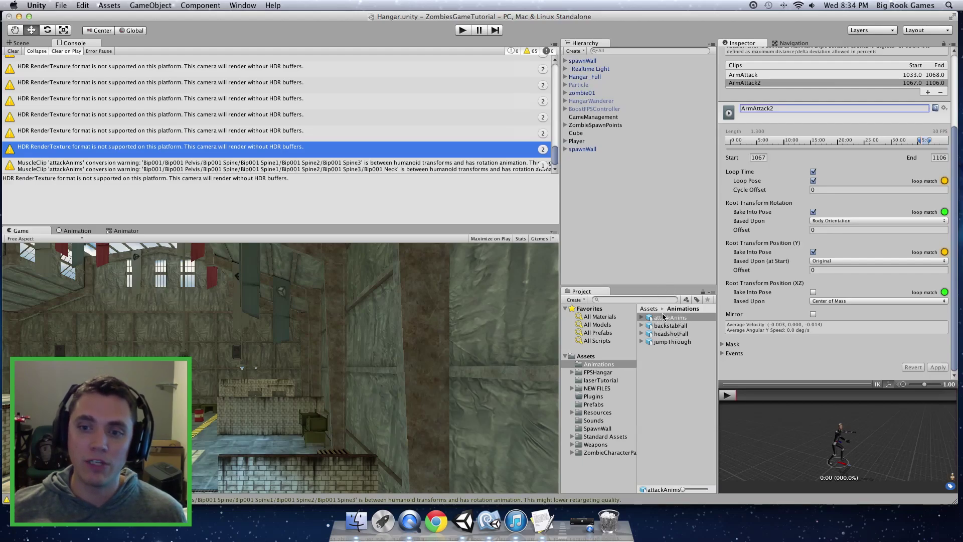
scroll(855, 159, up, 6)
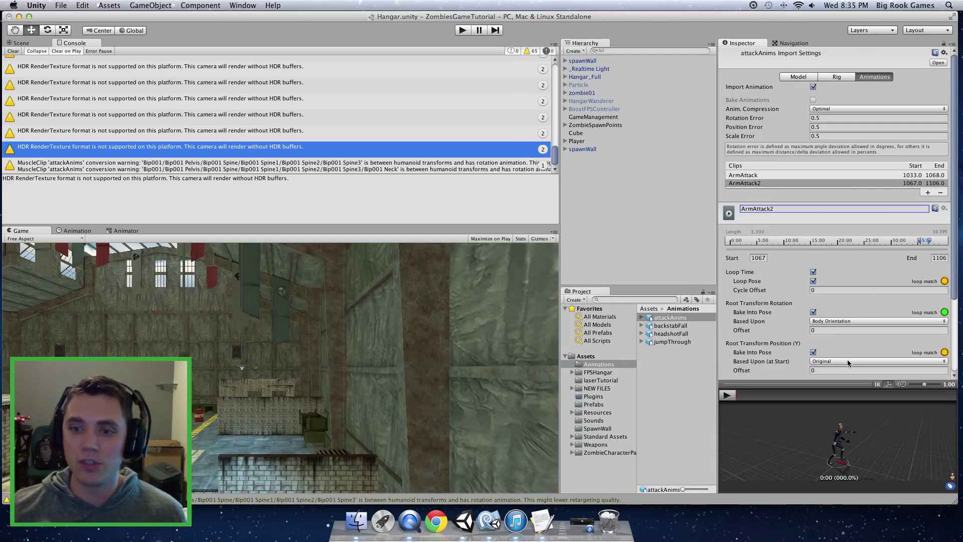
Rename the jumpThrough model's clip to jumpThrough and trim it to frames 33–80.
click(681, 343)
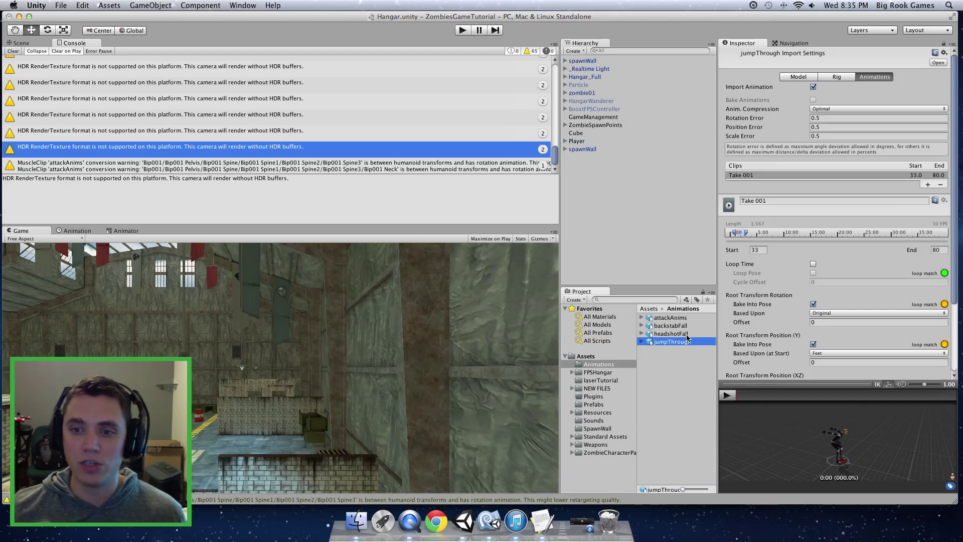
click(742, 201)
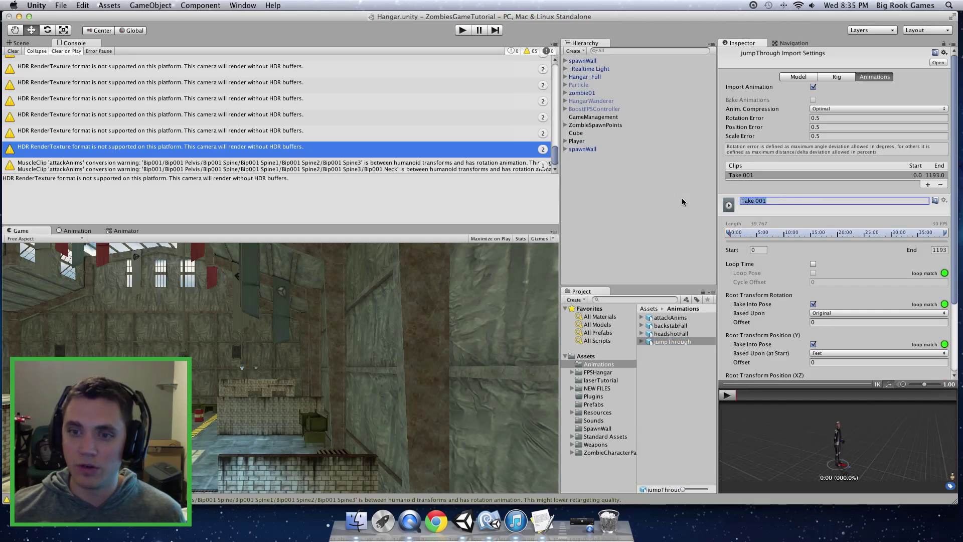
text(jumpThrough)
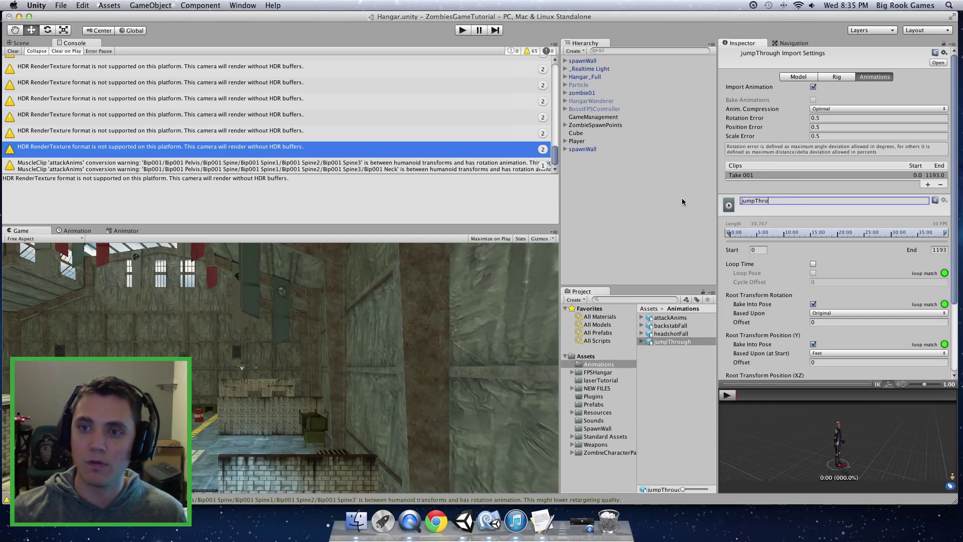
click(758, 250)
text(33)
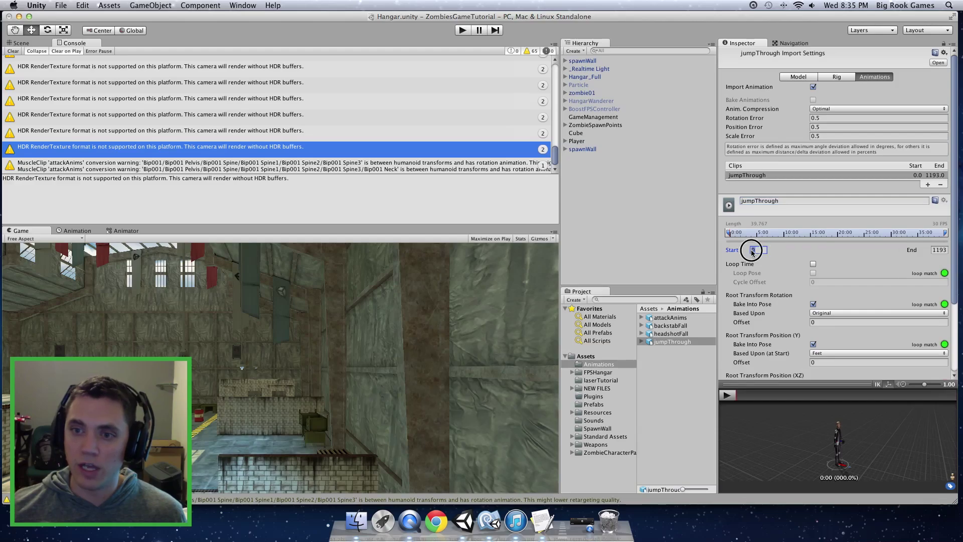
key(Tab)
text(80)
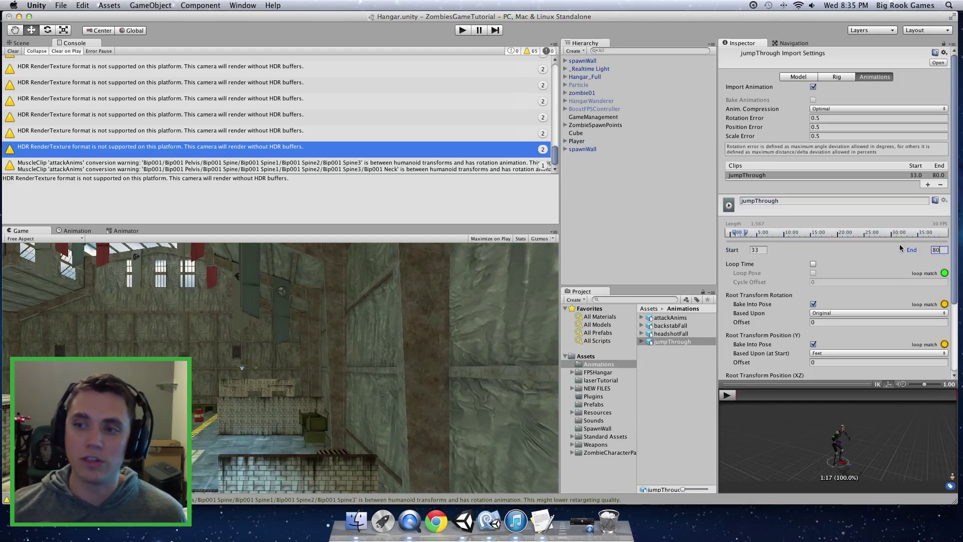
Enable Loop Time and Loop Pose on jumpThrough and apply the import settings.
click(813, 264)
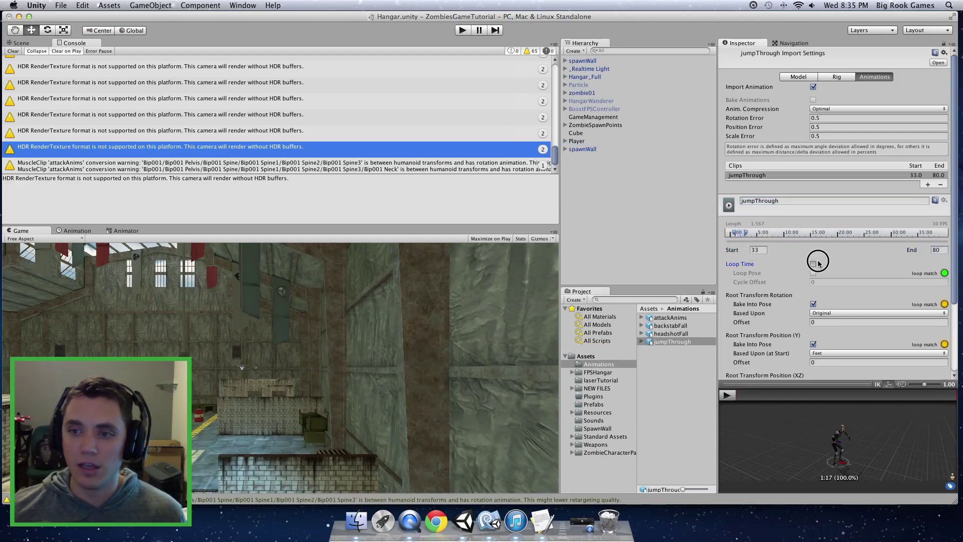
click(813, 273)
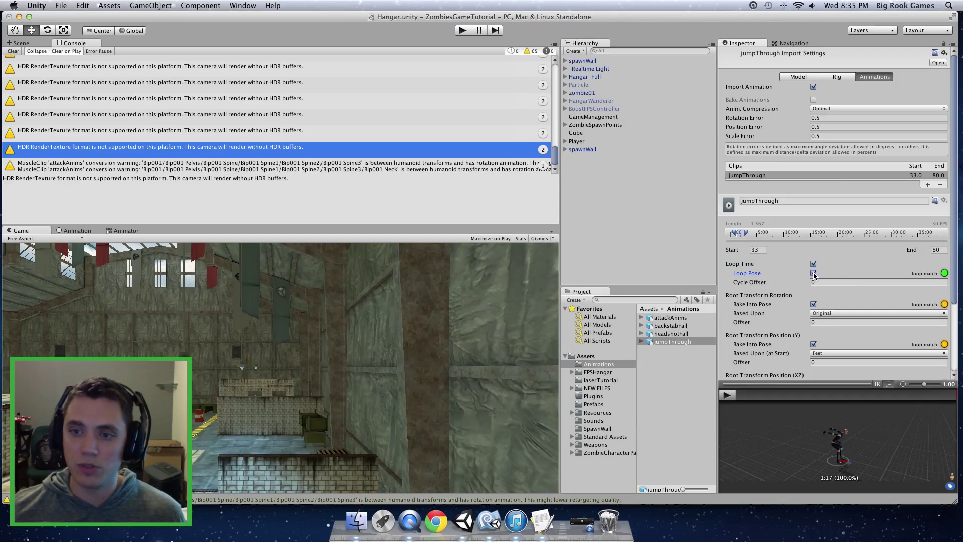
scroll(872, 325, down, 5)
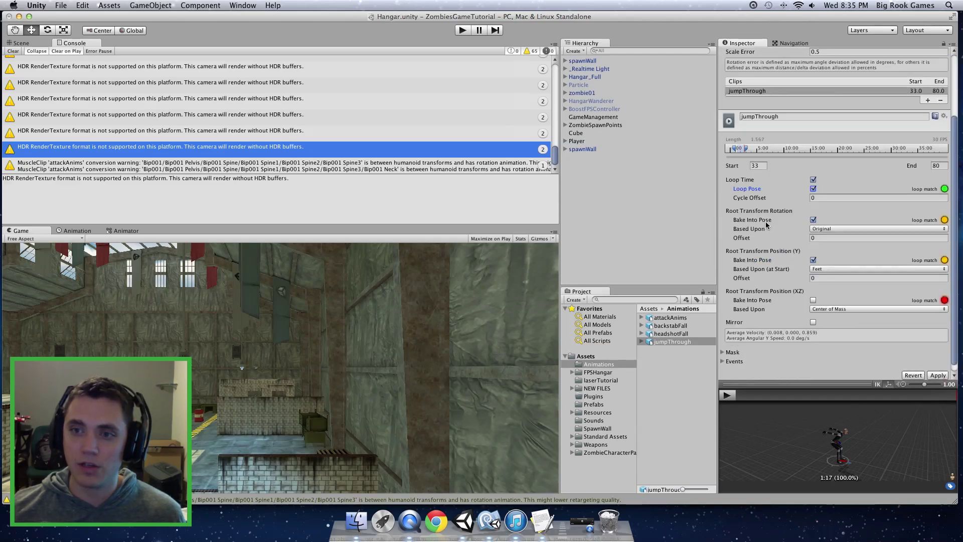
click(938, 375)
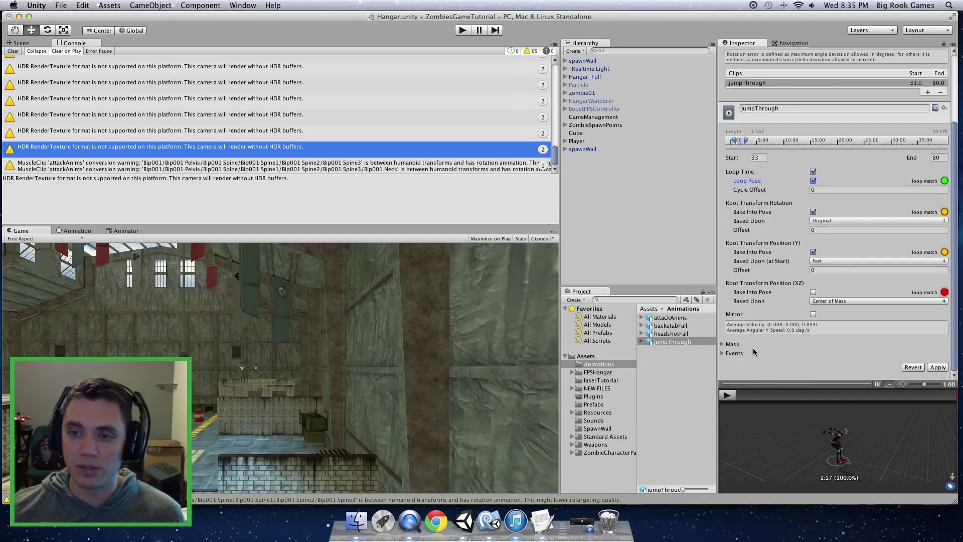